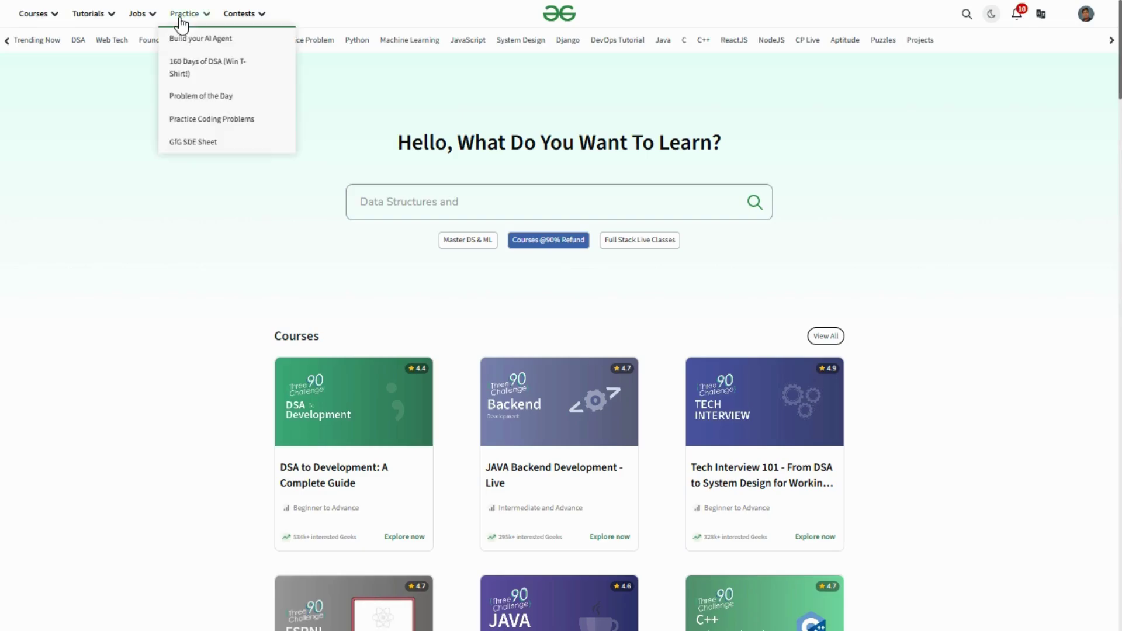
Step: Open the GfG 160 course page and highlight the banner's challenge dates and Day 80 T-shirt reward
click(218, 75)
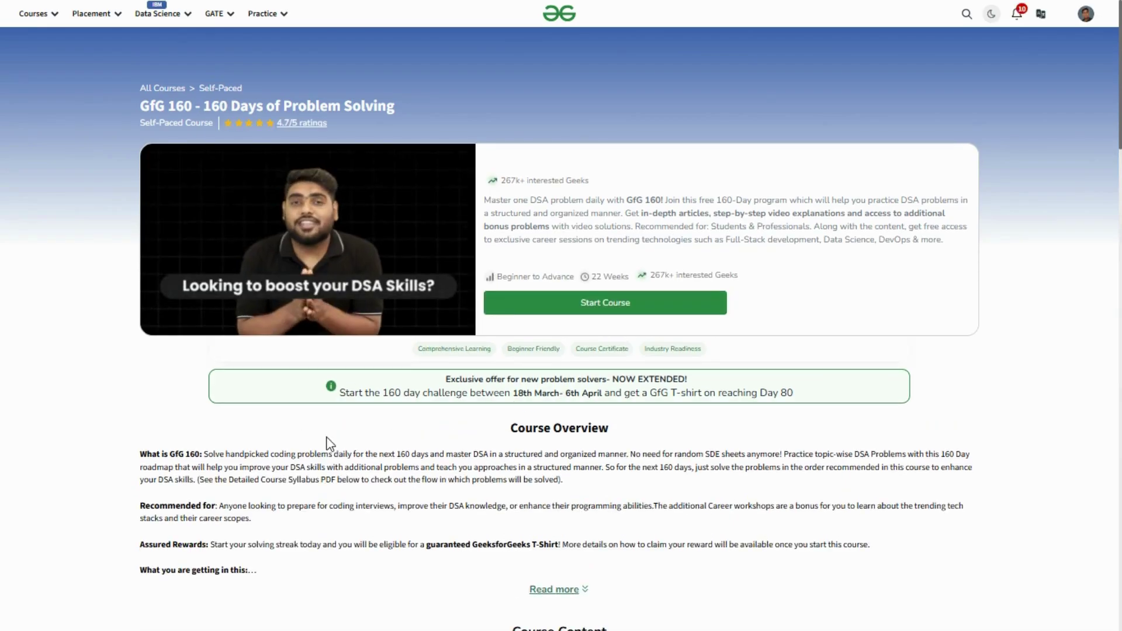
drag(444, 379, 699, 399)
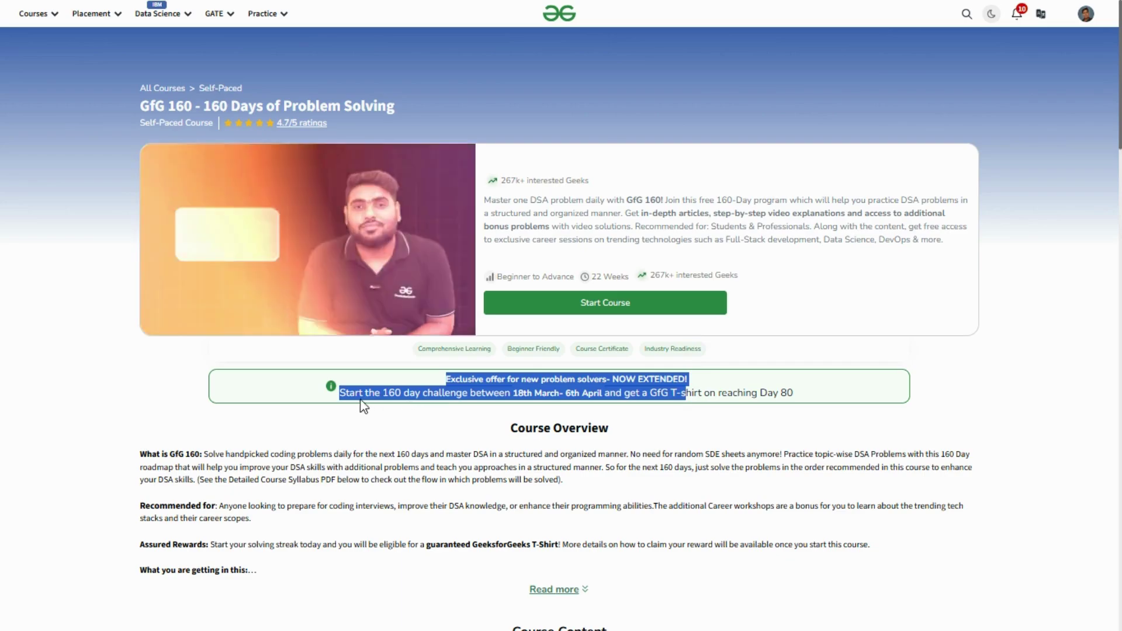
click(362, 406)
mouse_move(382, 393)
mouse_down()
mouse_move(526, 418)
mouse_move(643, 399)
mouse_move(786, 394)
mouse_up()
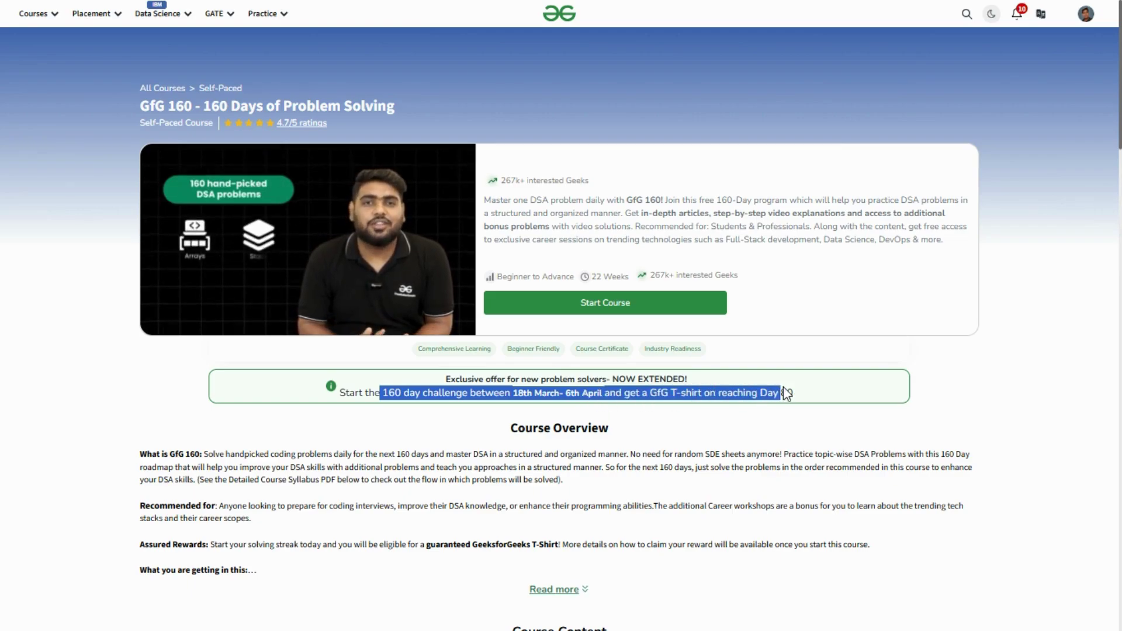
click(744, 421)
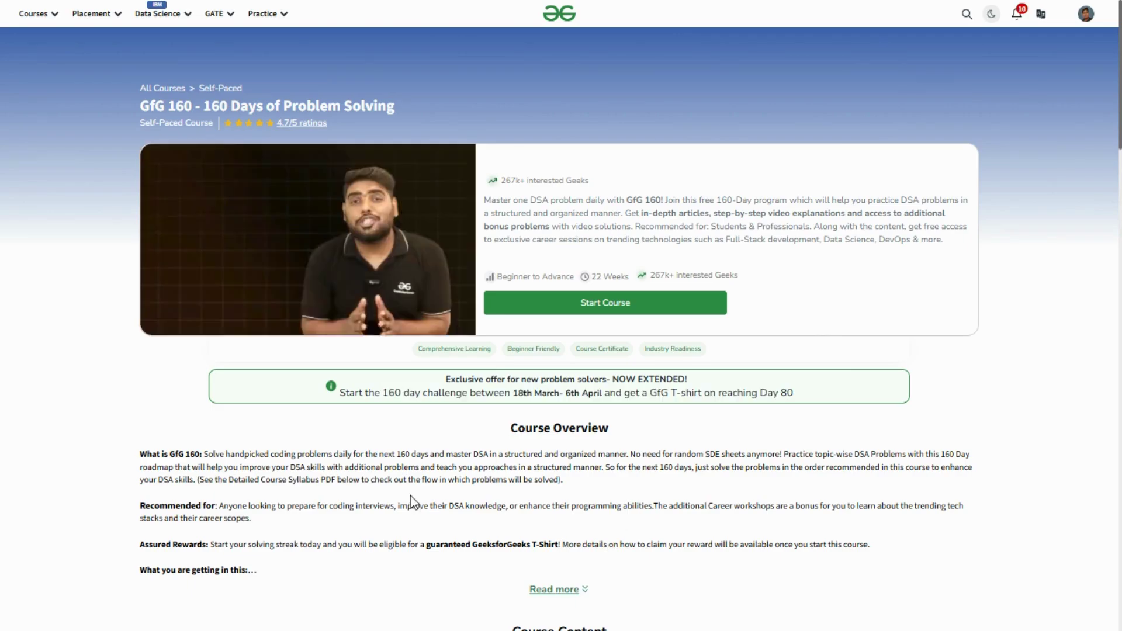
scroll(264, 386, down, 1)
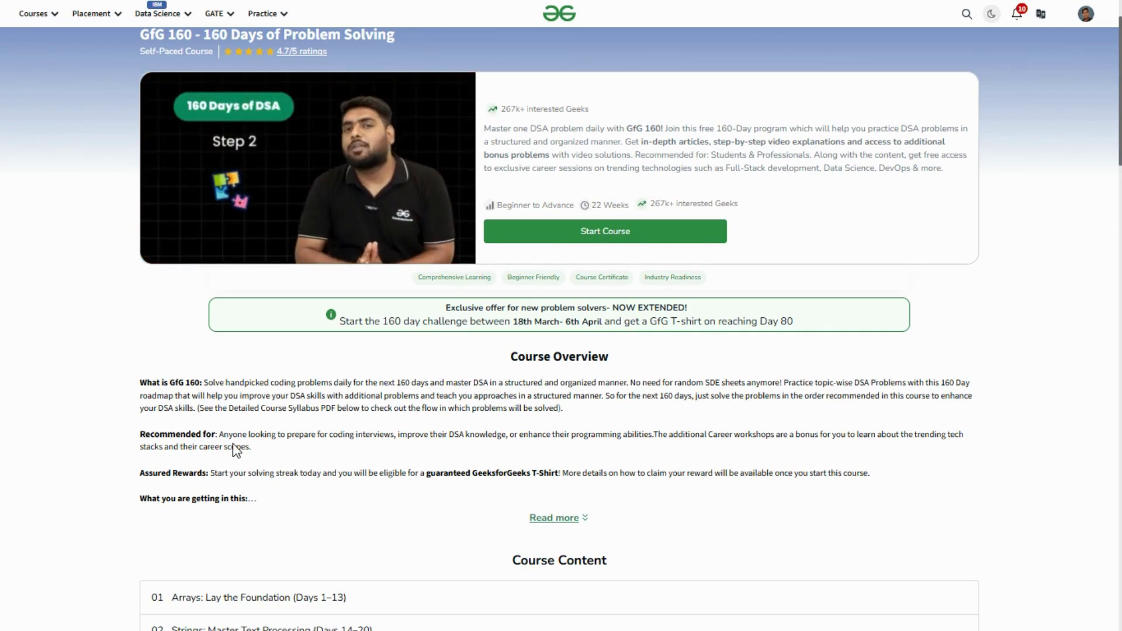
scroll(244, 450, down, 1)
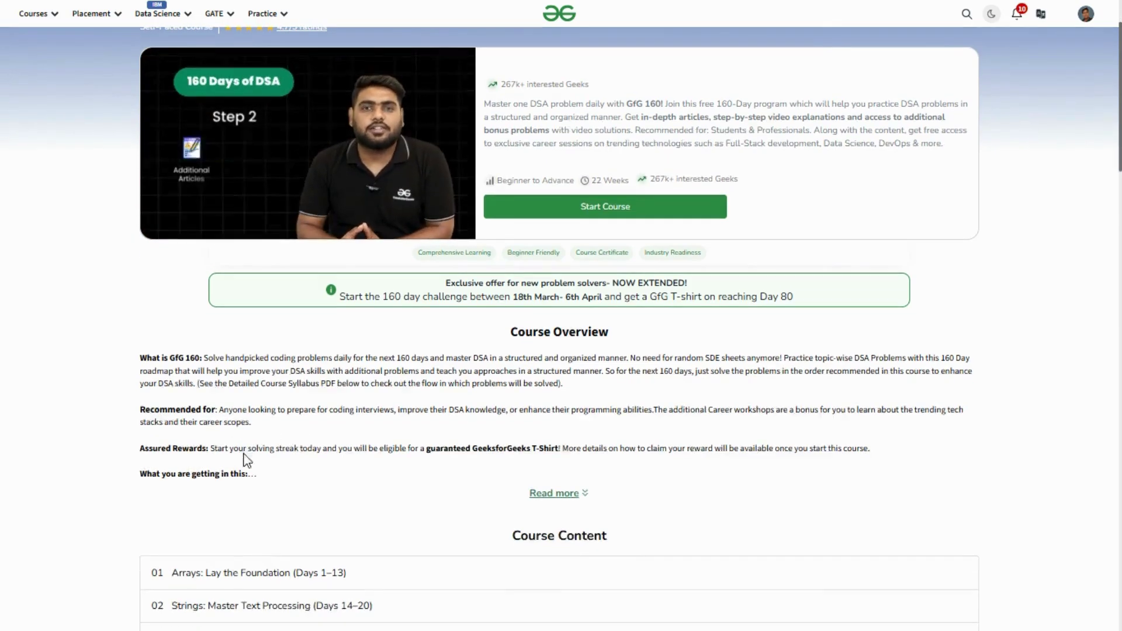
scroll(345, 468, down, 2)
scroll(389, 445, down, 1)
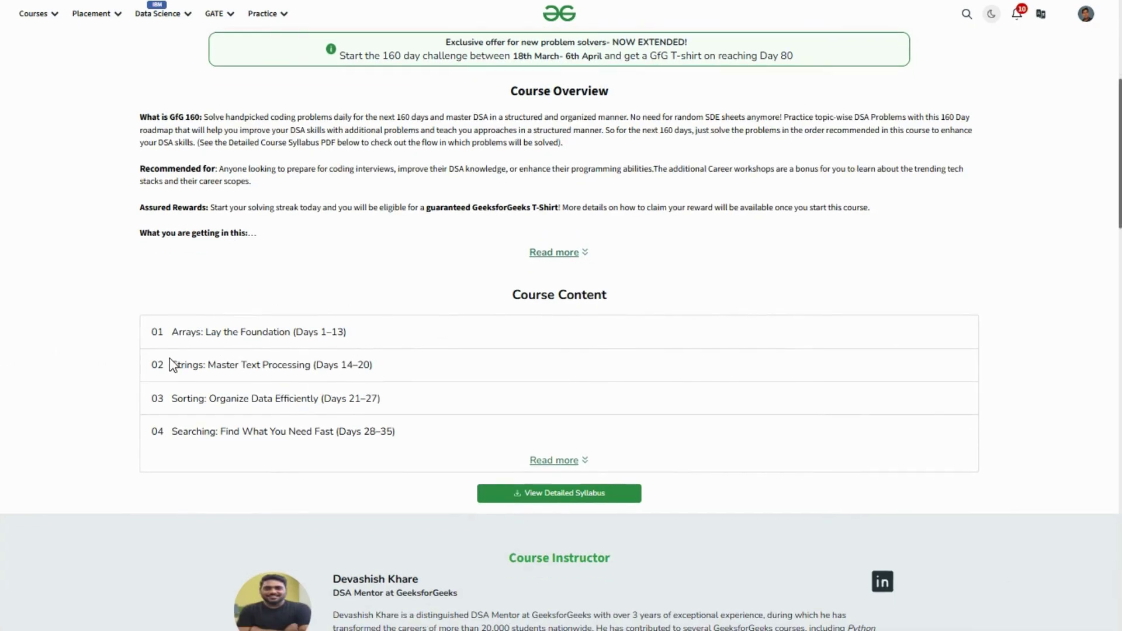
Step: Highlight the Arrays title, the Strings day range and the Sorting title in Course Content
drag(169, 333, 361, 342)
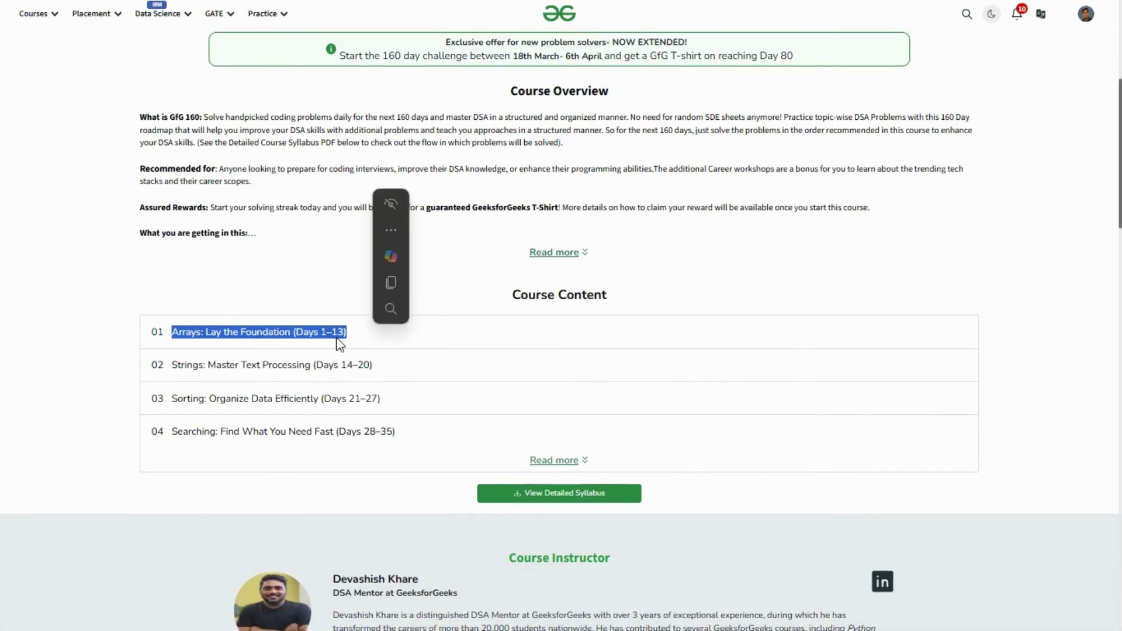
click(335, 367)
drag(334, 367, 383, 368)
click(208, 380)
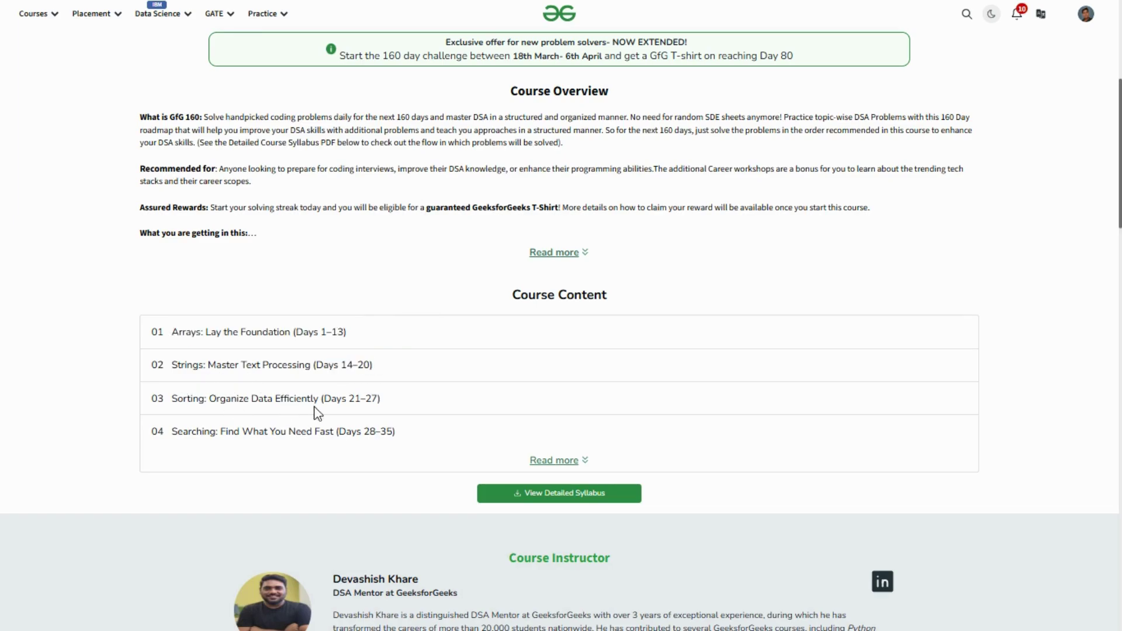
drag(173, 399, 273, 399)
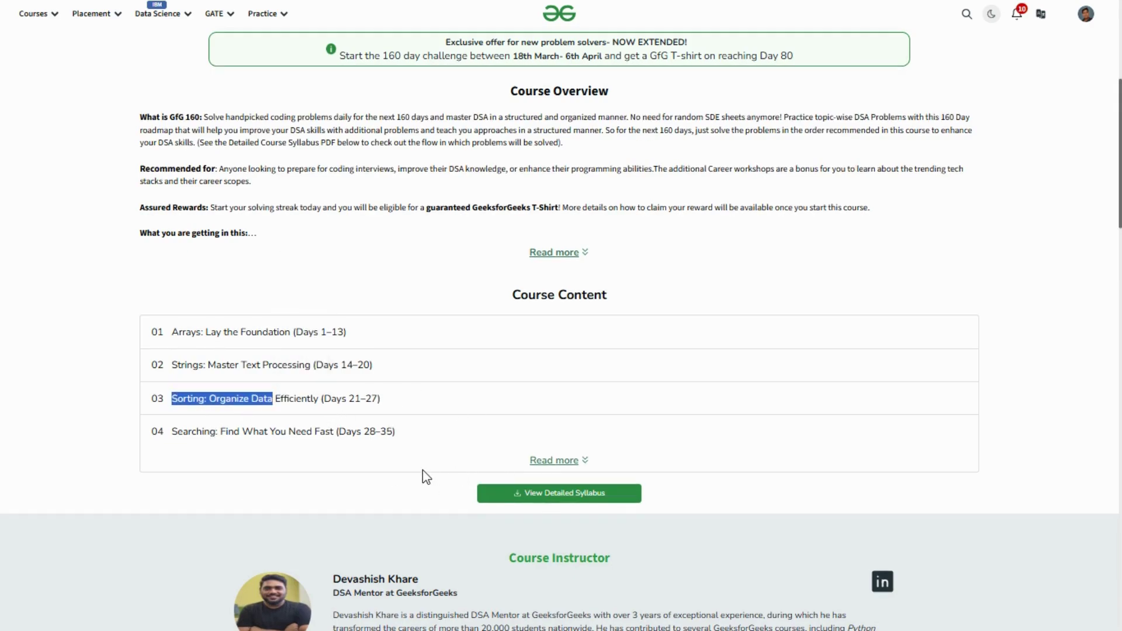
scroll(422, 469, down, 3)
scroll(415, 371, down, 1)
scroll(513, 308, down, 1)
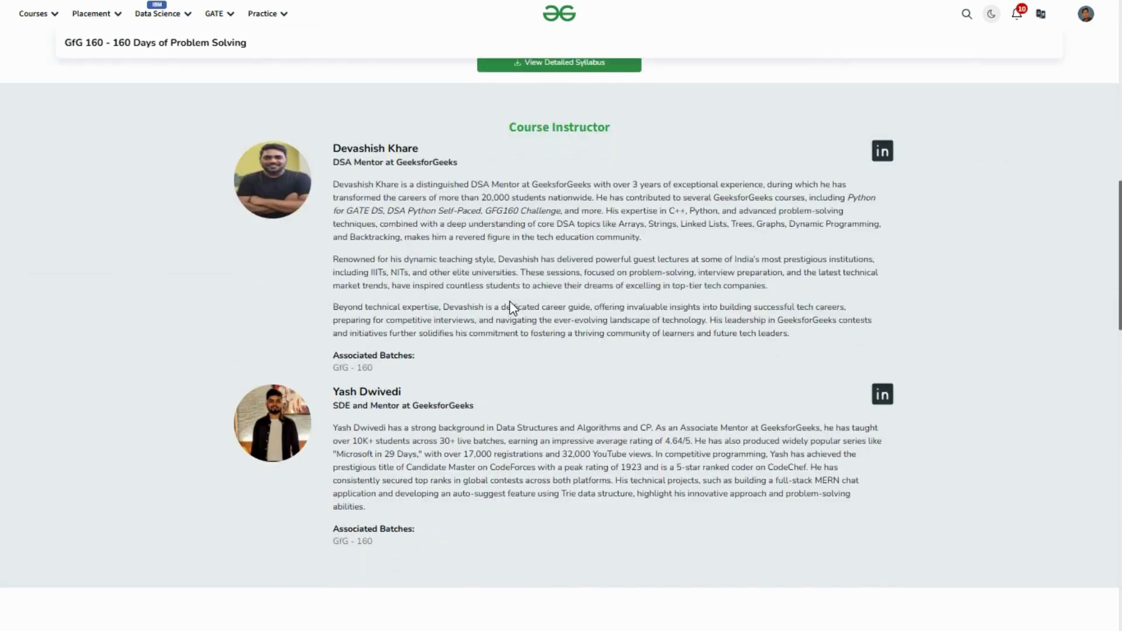
scroll(339, 440, down, 1)
scroll(328, 448, down, 4)
scroll(328, 447, up, 1)
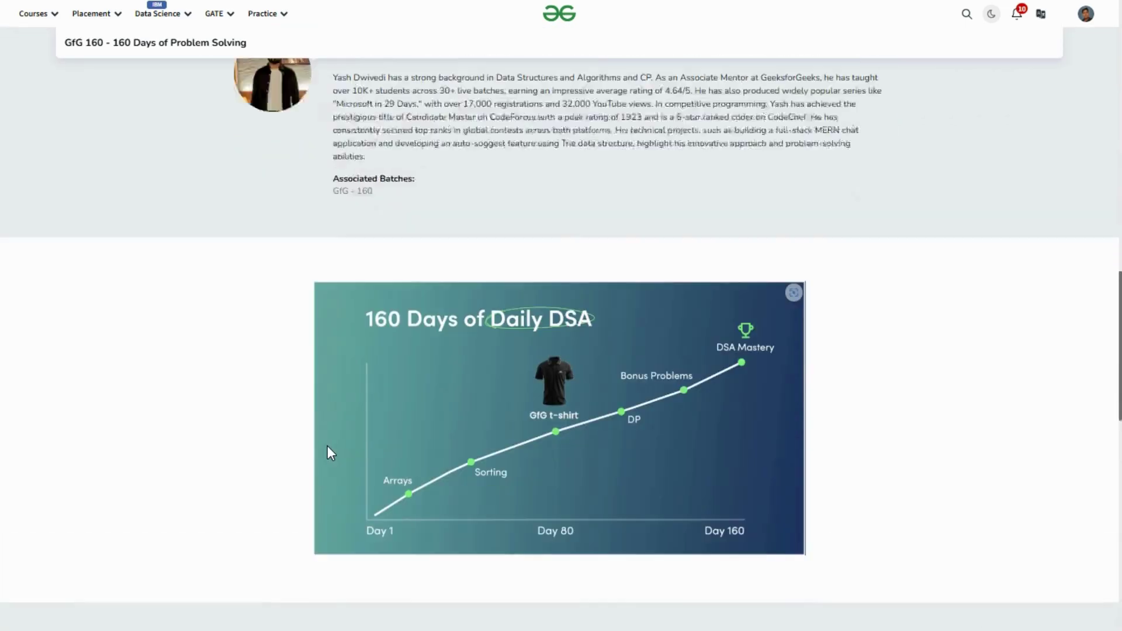
scroll(327, 447, up, 5)
scroll(327, 447, up, 3)
scroll(517, 349, up, 1)
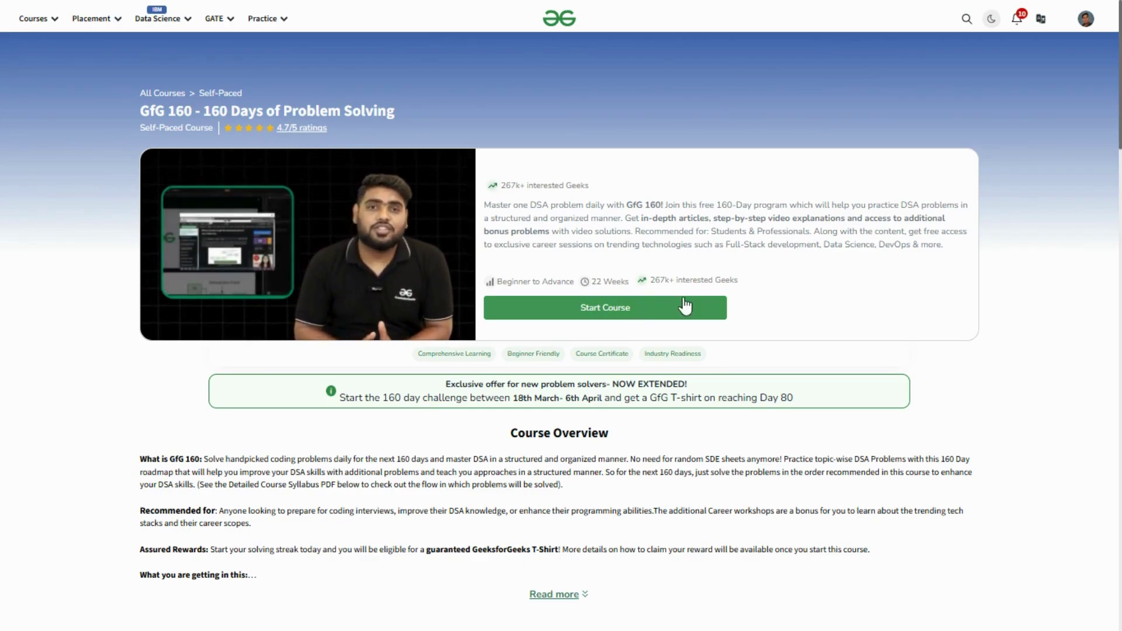
Step: Start the course to reach the dashboard showing 585 of 595 complete
click(571, 310)
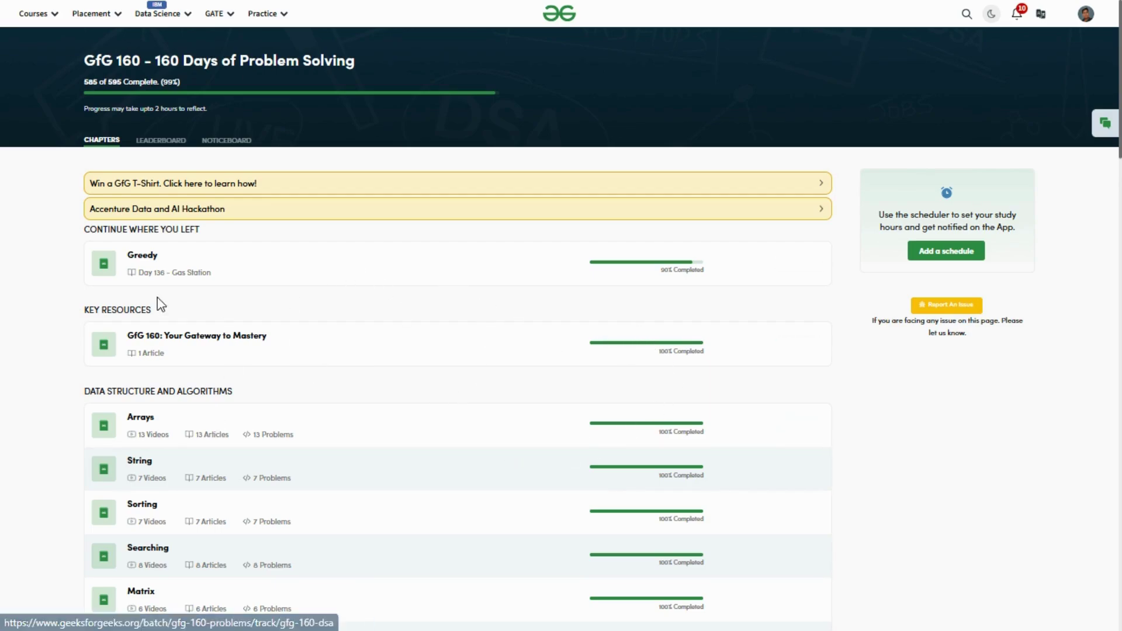
scroll(243, 394, down, 1)
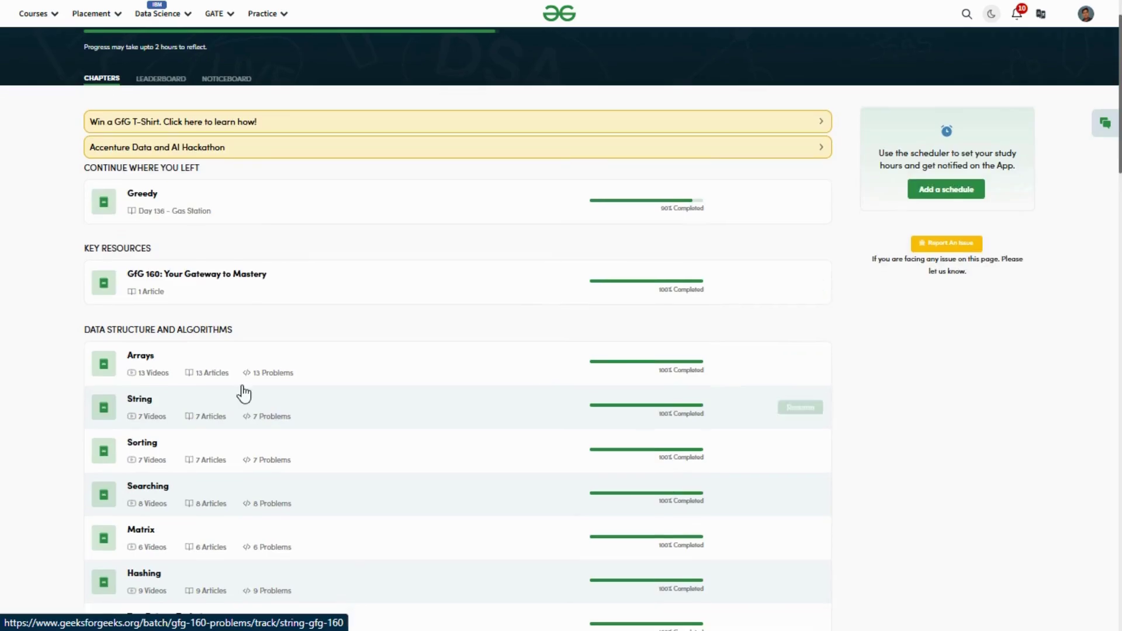
scroll(313, 295, up, 1)
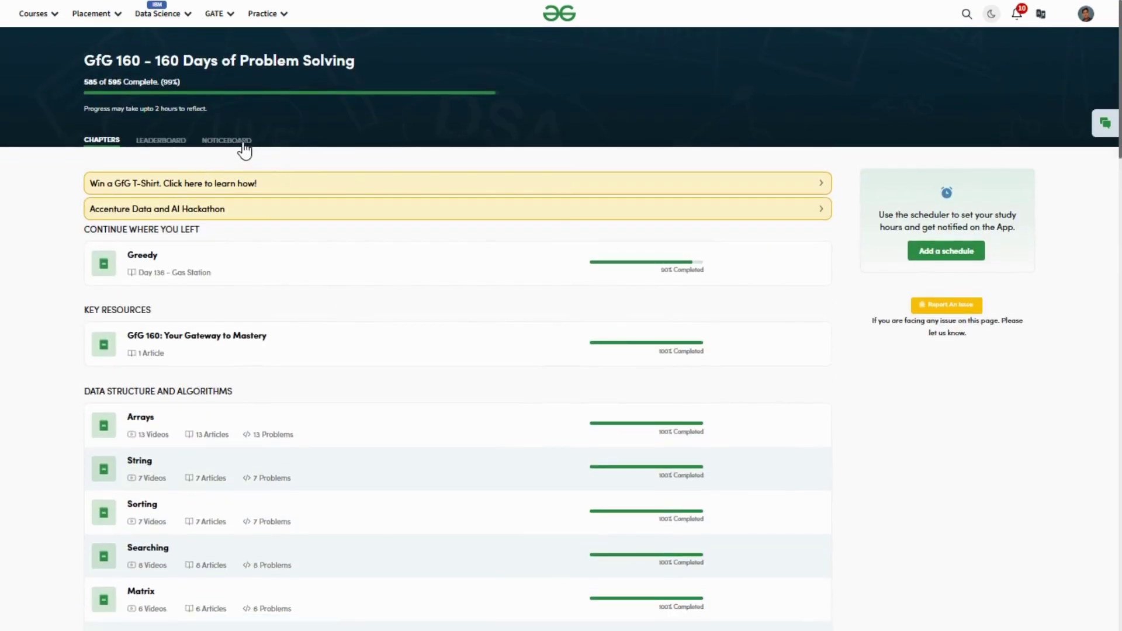
click(238, 143)
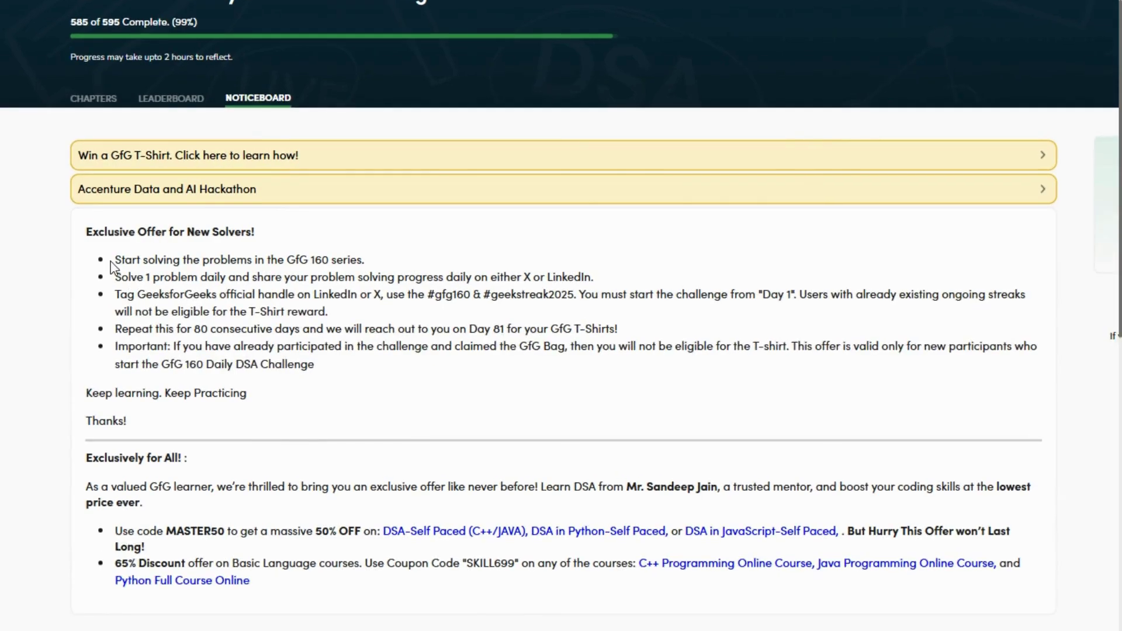
drag(124, 258, 372, 265)
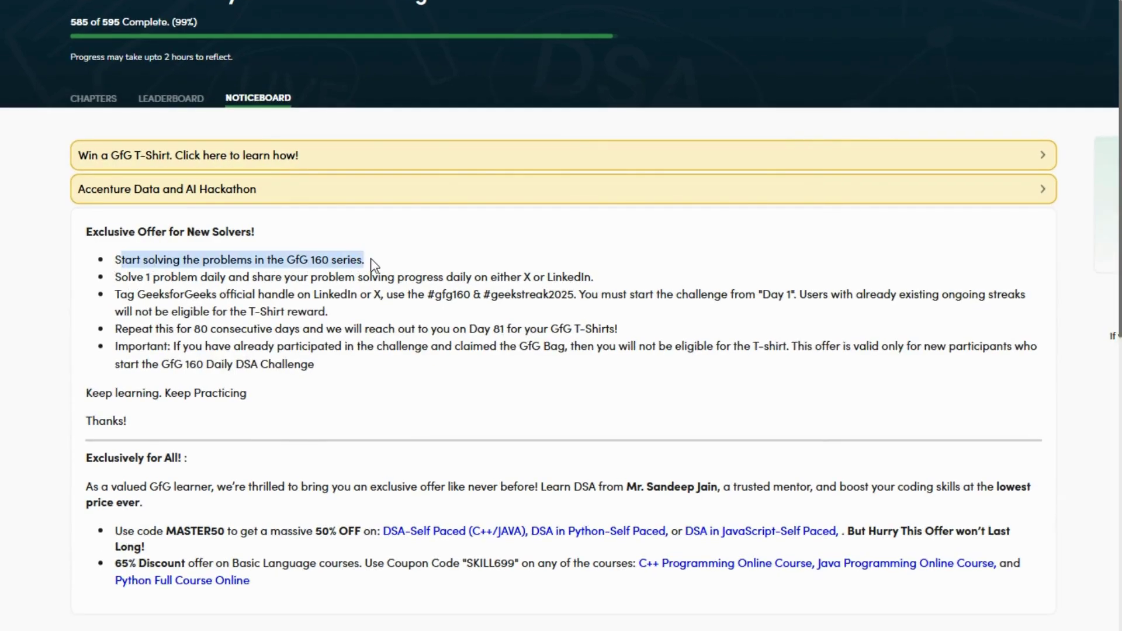
click(392, 304)
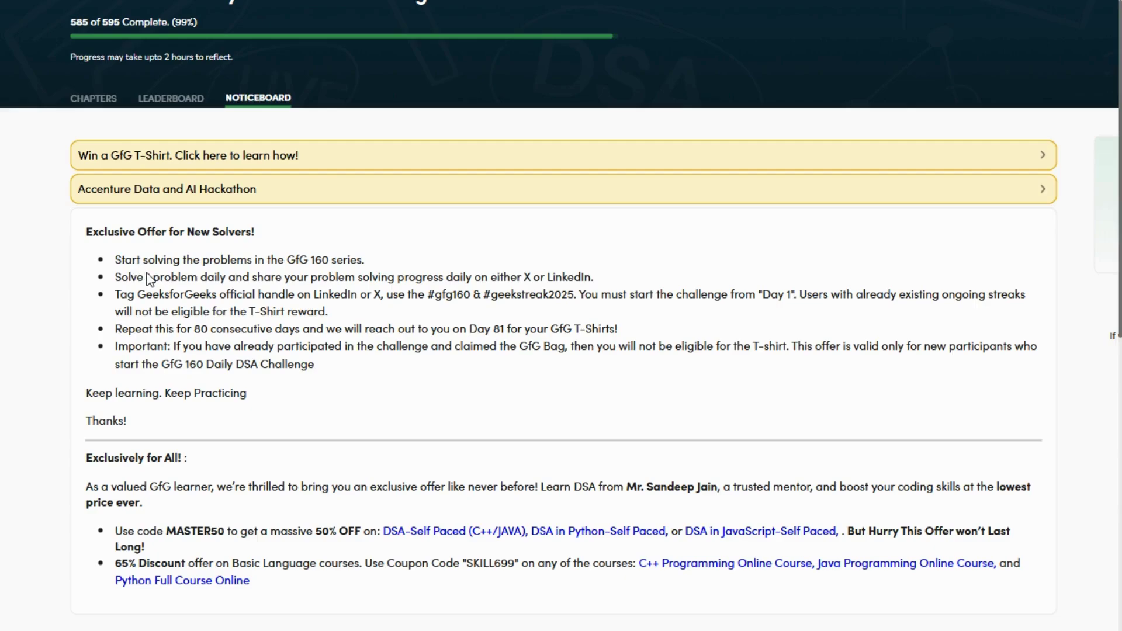
mouse_move(146, 281)
mouse_down()
mouse_move(258, 290)
mouse_move(583, 277)
mouse_up()
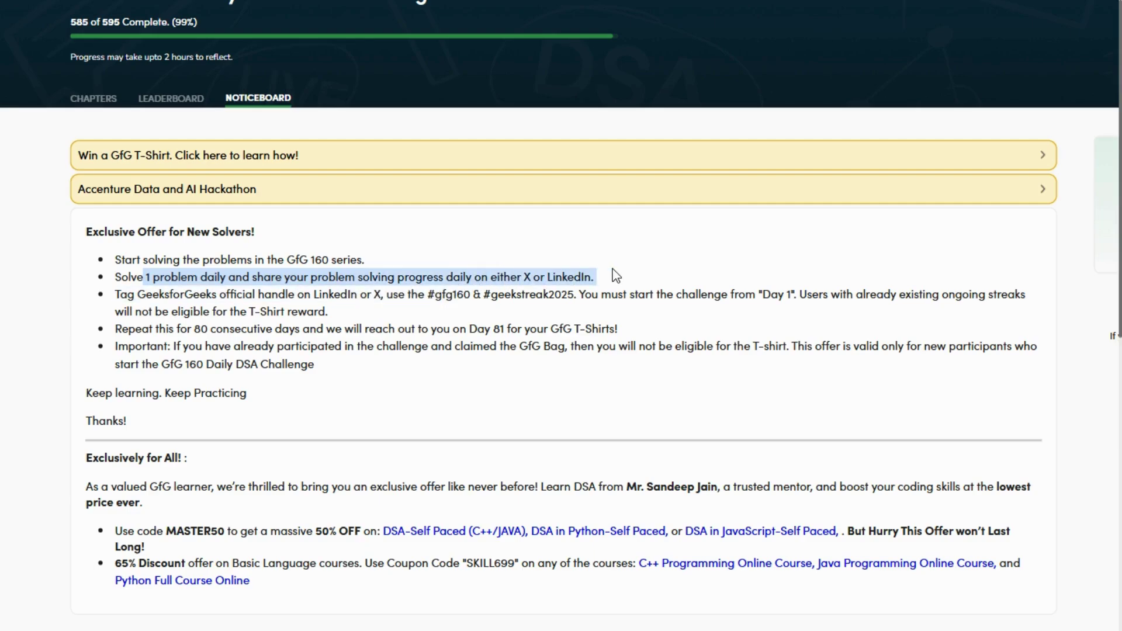
click(396, 287)
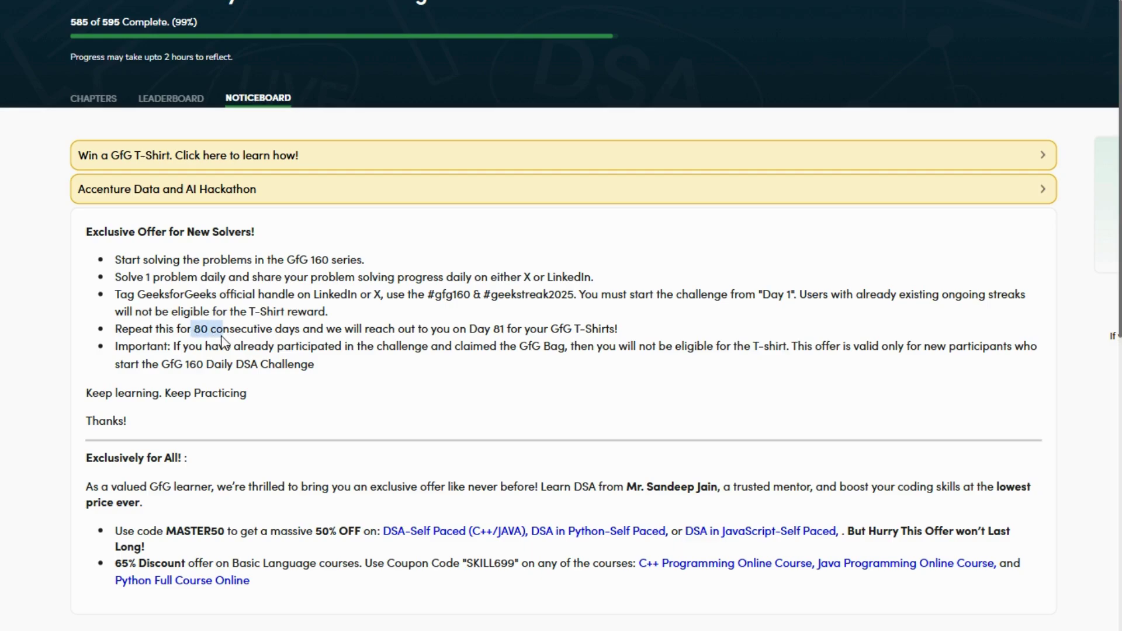
drag(193, 329, 512, 330)
click(397, 355)
click(530, 359)
drag(334, 335, 527, 338)
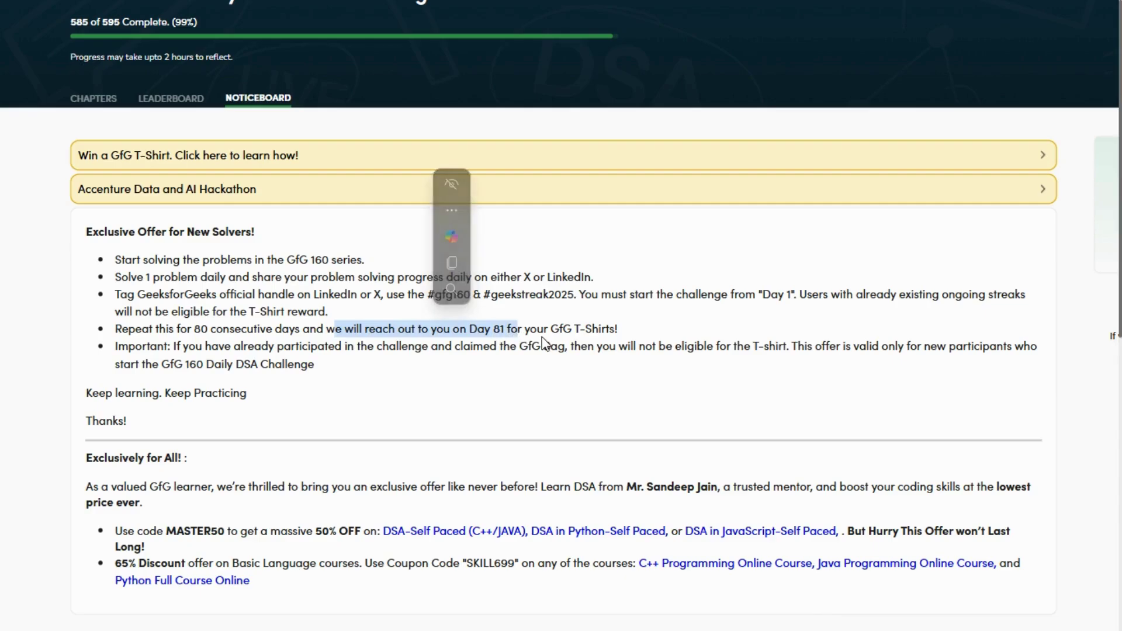
click(532, 344)
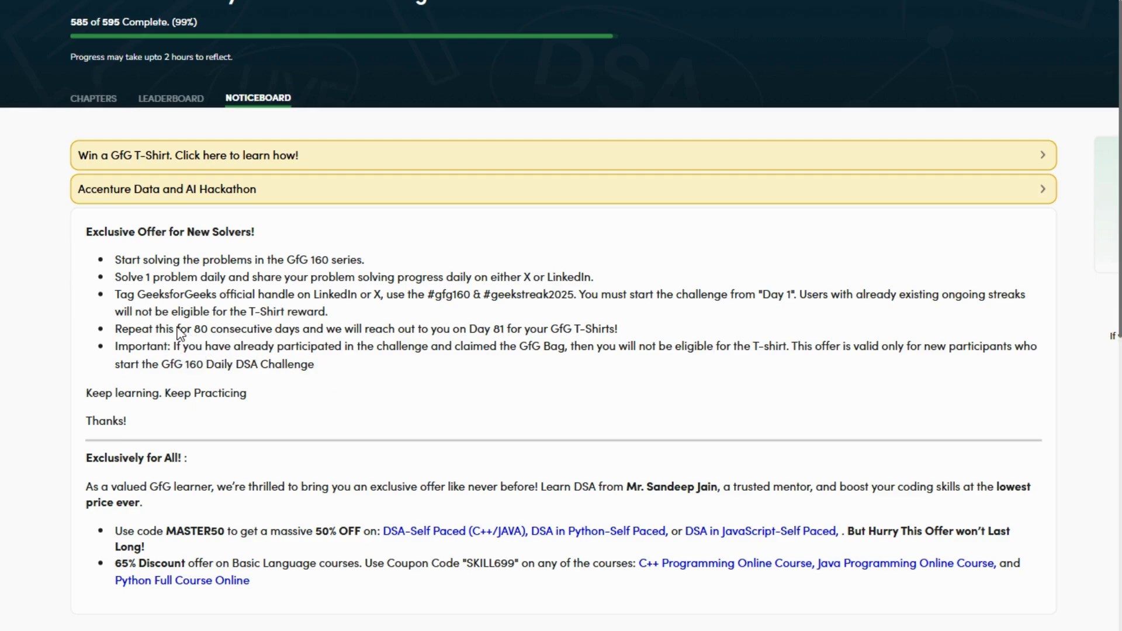
drag(178, 348, 558, 351)
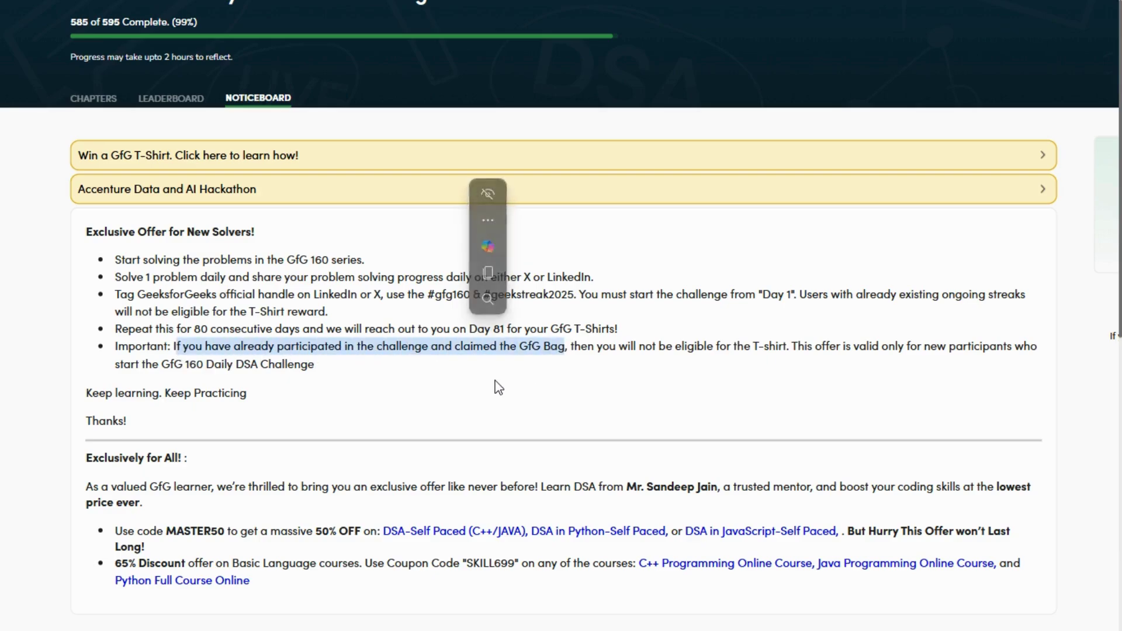
click(464, 358)
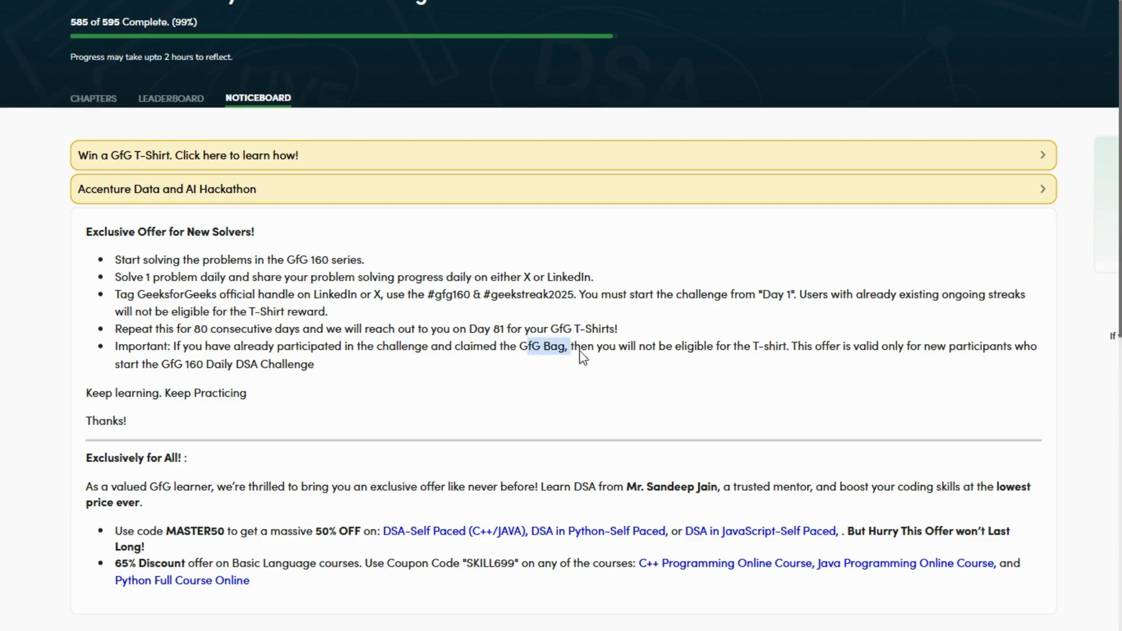
click(636, 372)
drag(637, 354, 727, 349)
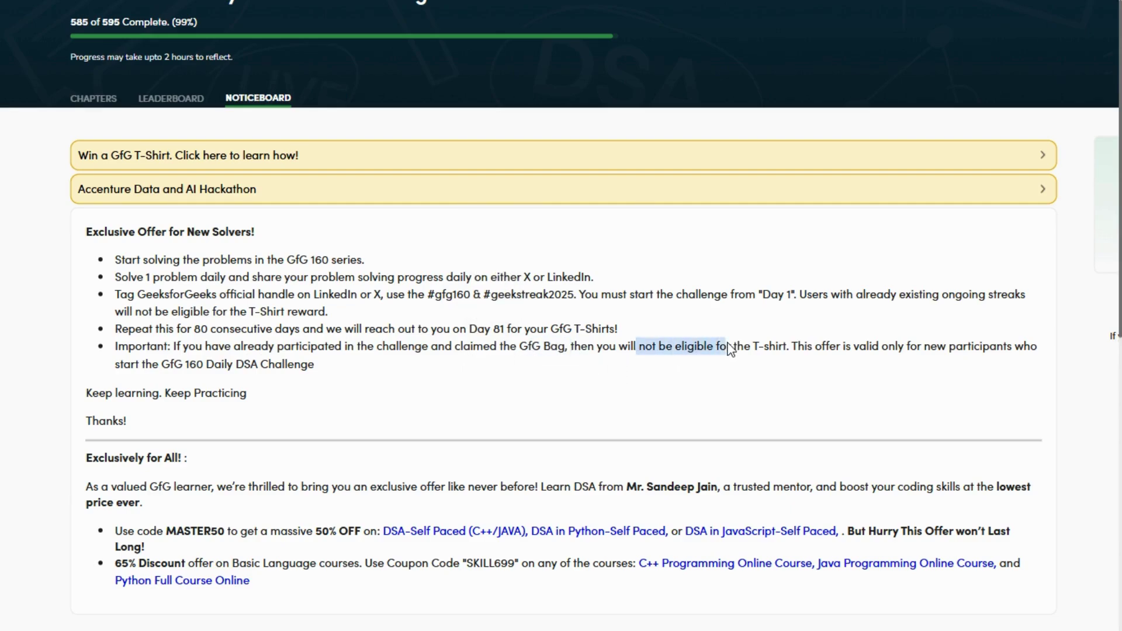
click(728, 371)
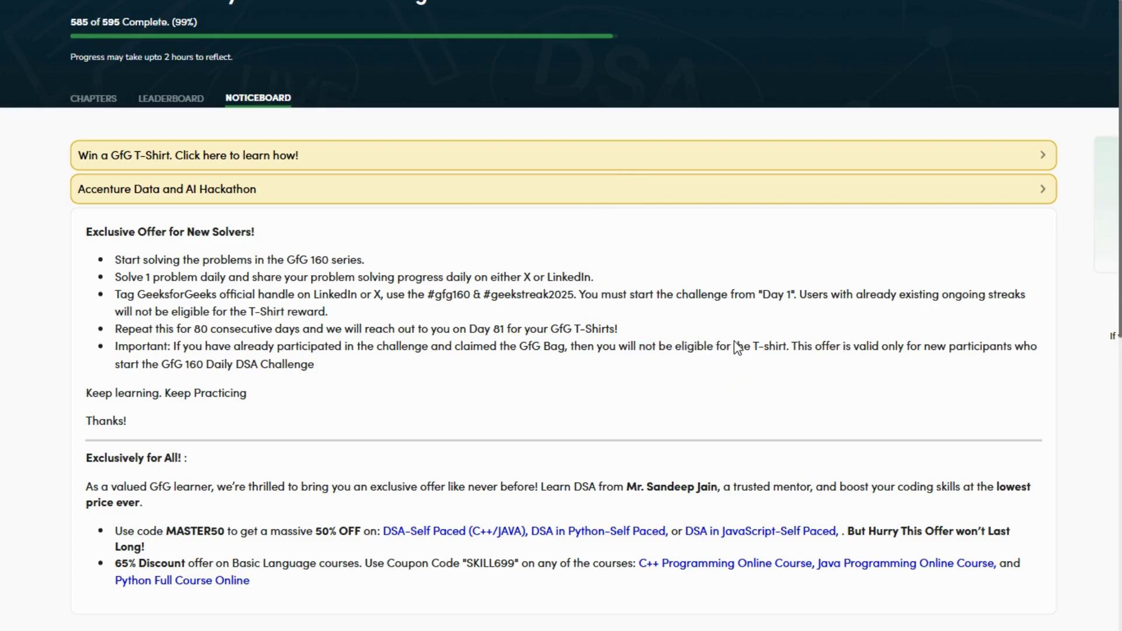
drag(734, 346, 793, 351)
click(737, 386)
triple_click(947, 345)
click(822, 386)
drag(120, 300, 227, 298)
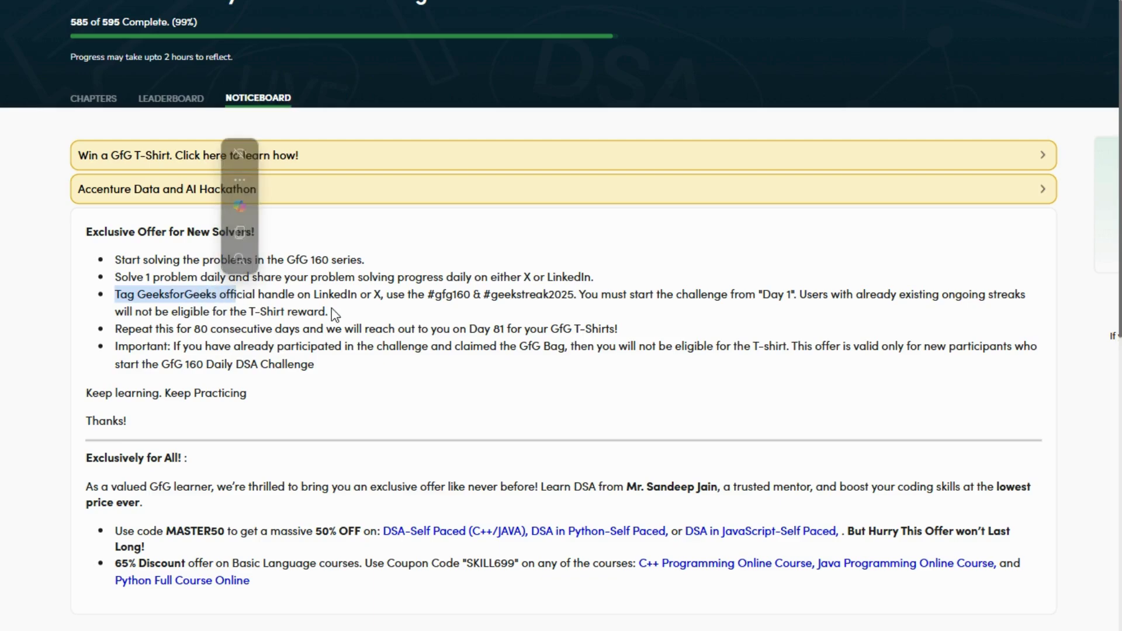
drag(227, 298, 375, 305)
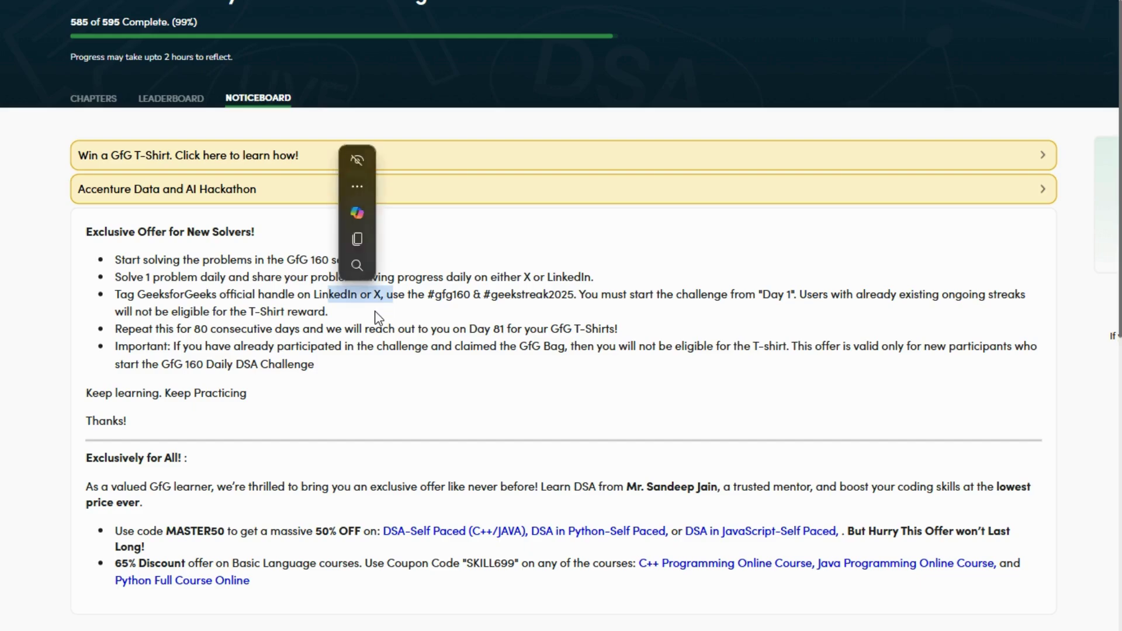
click(376, 313)
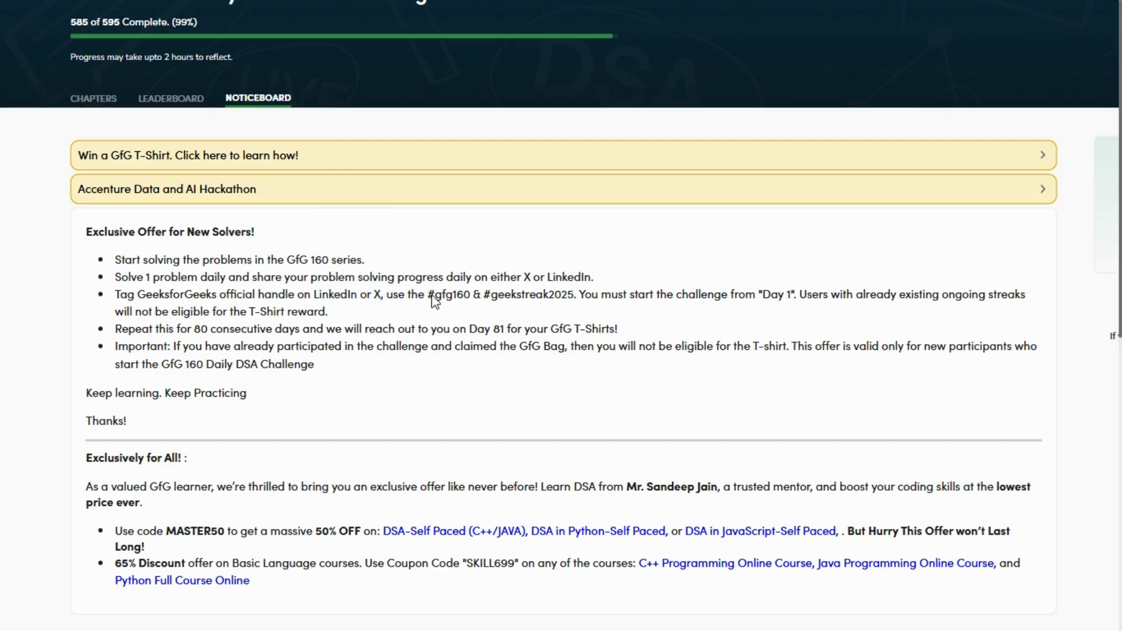
drag(427, 298, 575, 298)
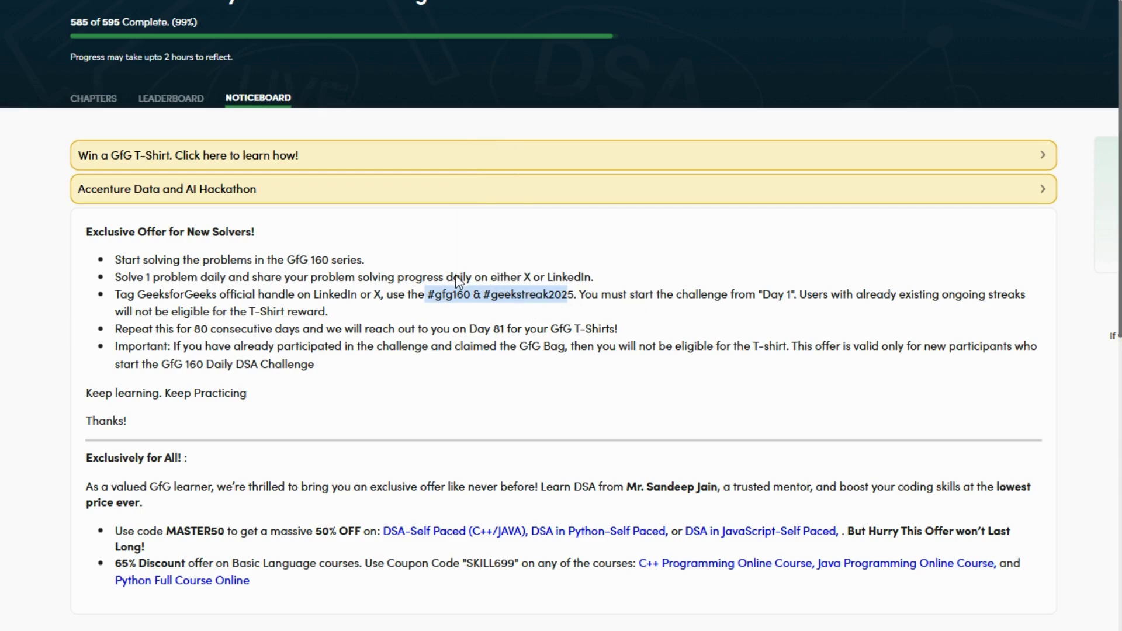
click(672, 296)
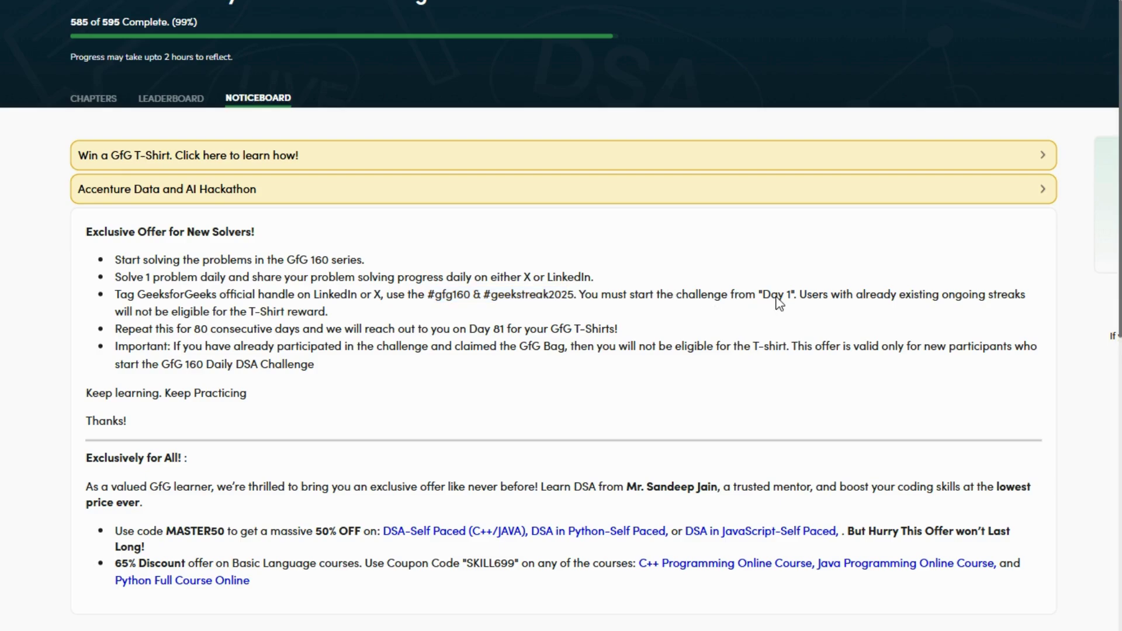
mouse_move(762, 296)
mouse_down()
mouse_move(812, 297)
mouse_move(789, 301)
mouse_up()
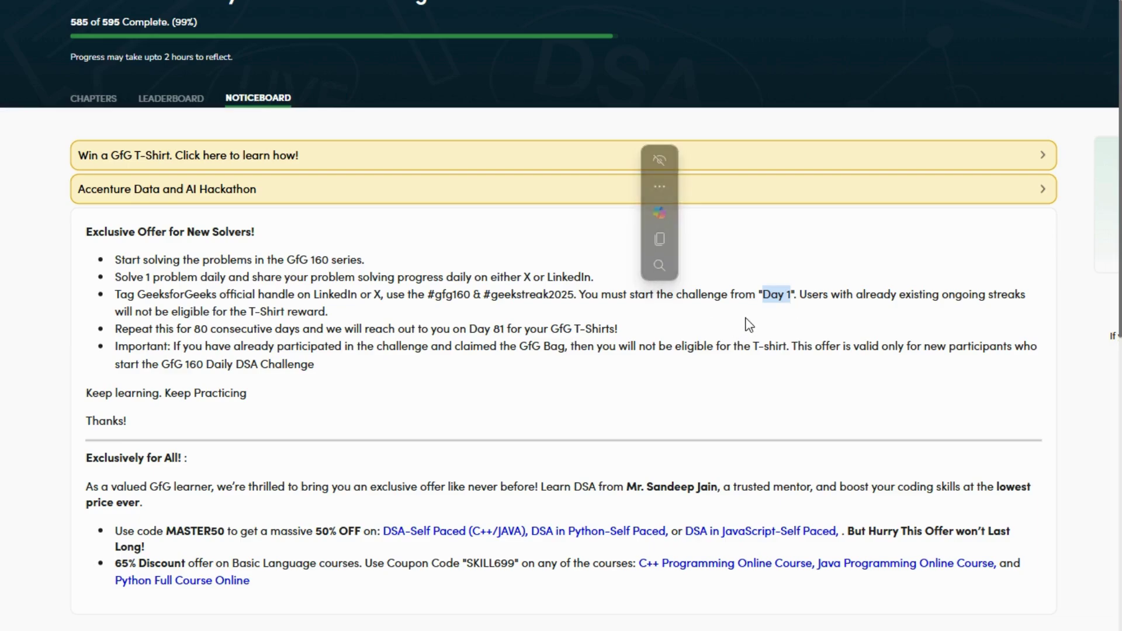
drag(892, 299, 977, 289)
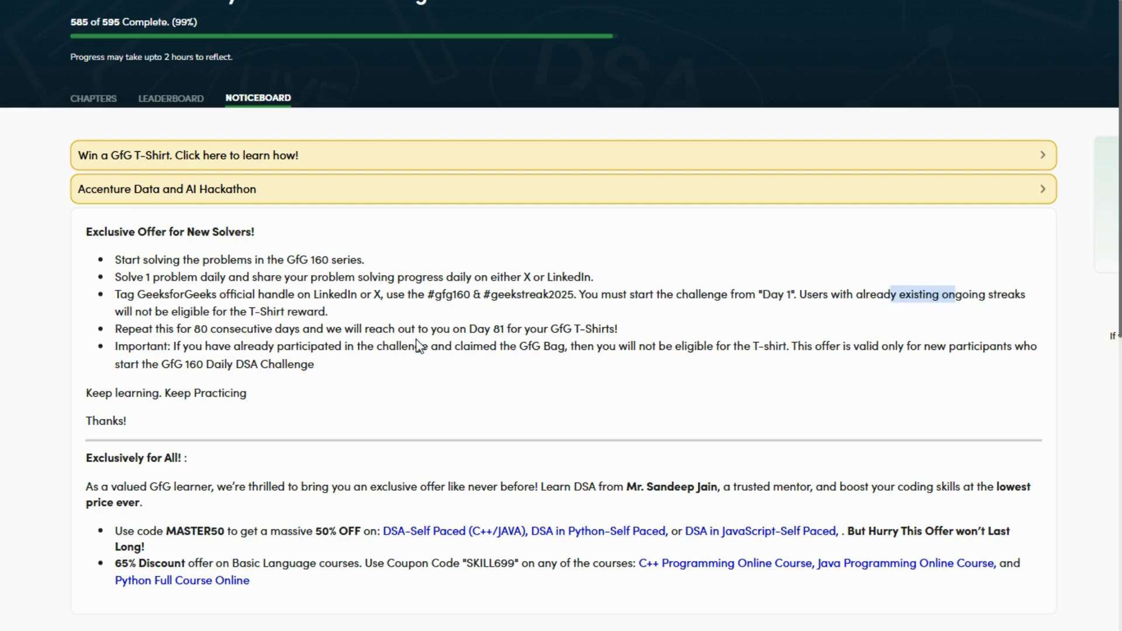
click(209, 317)
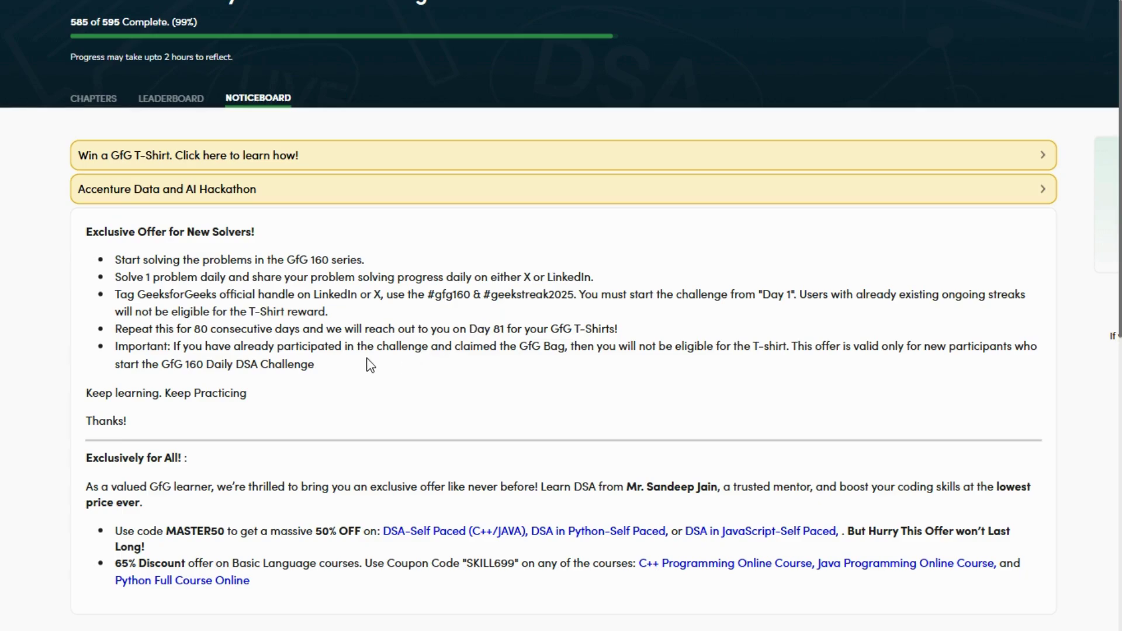
scroll(270, 353, down, 1)
scroll(92, 355, up, 1)
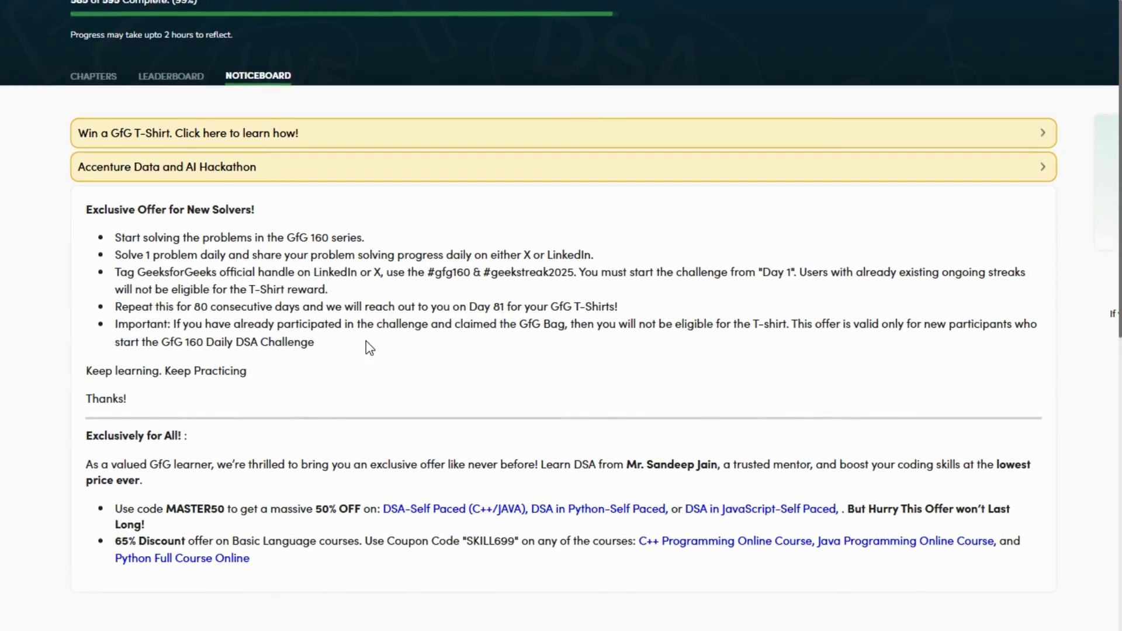
scroll(366, 345, up, 2)
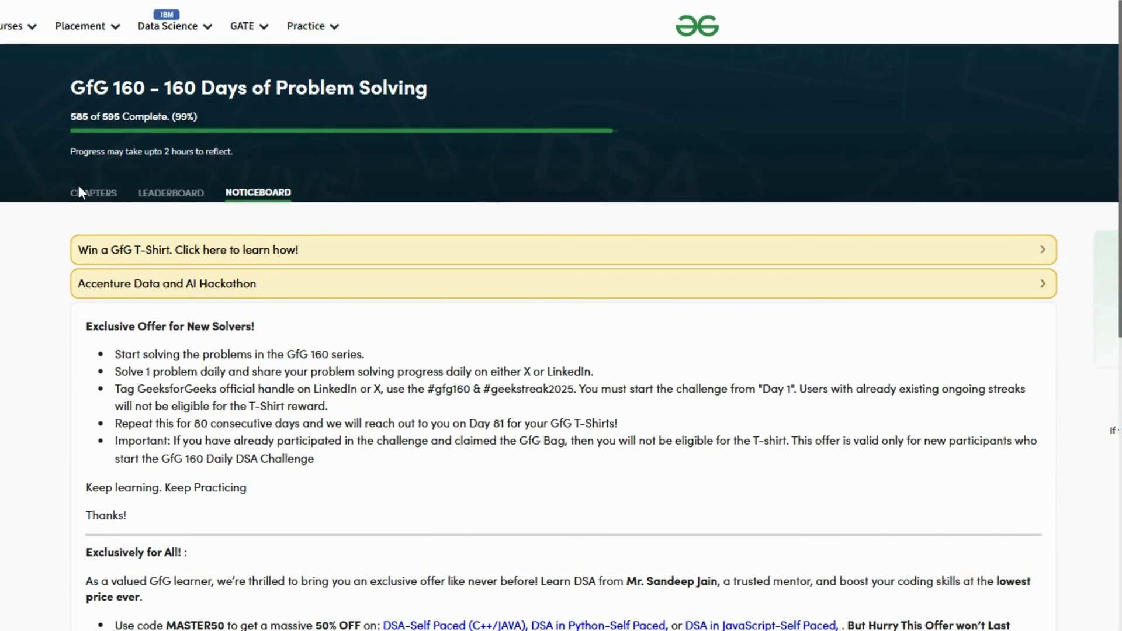
Step: Return to the Chapters tab, with Greedy Day 136 - Gas Station ready to resume
click(79, 192)
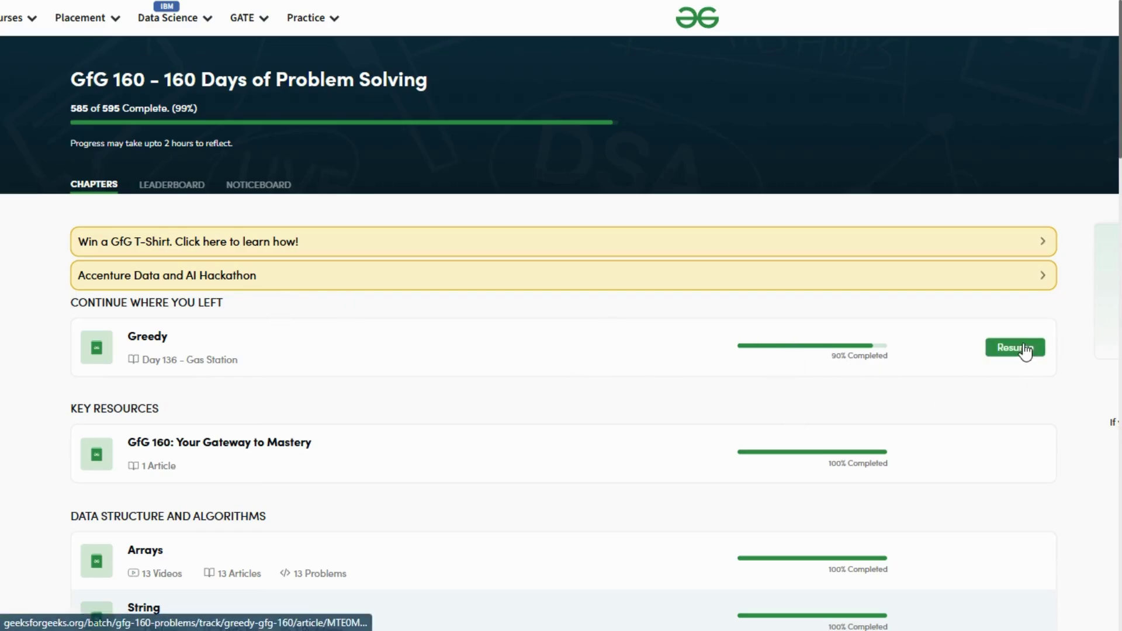
click(1015, 348)
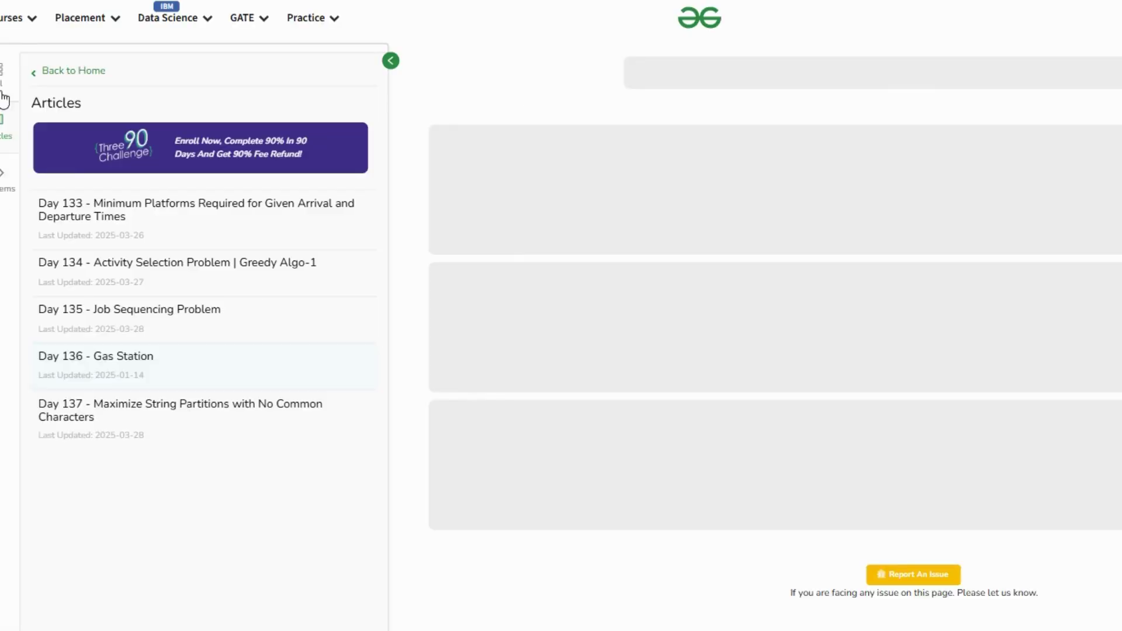
click(3, 176)
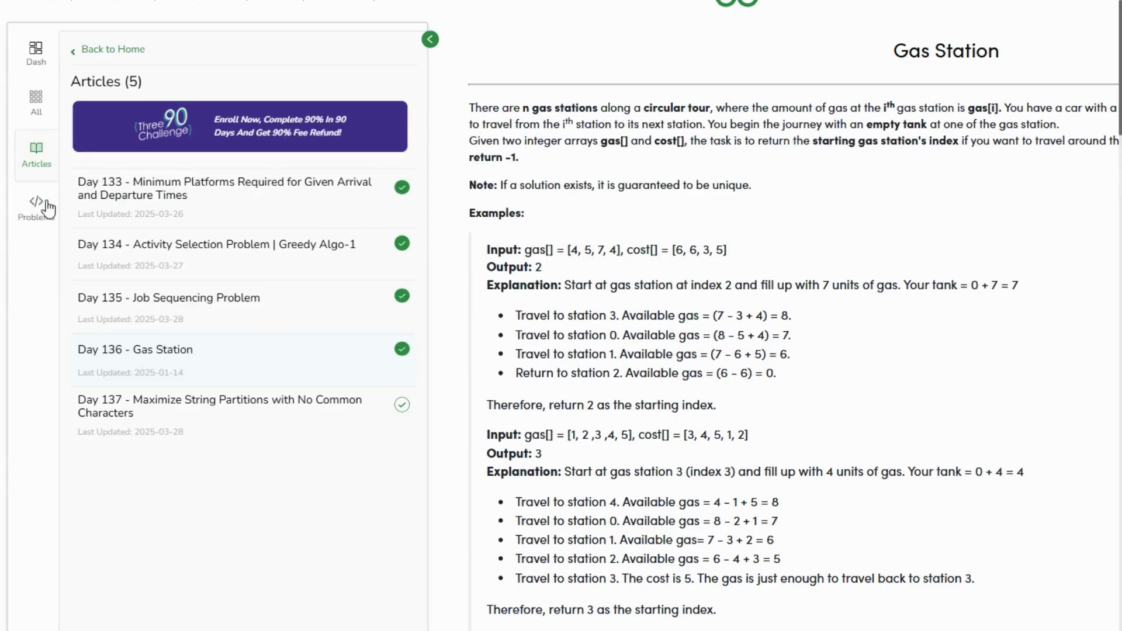
click(44, 169)
scroll(701, 402, down, 3)
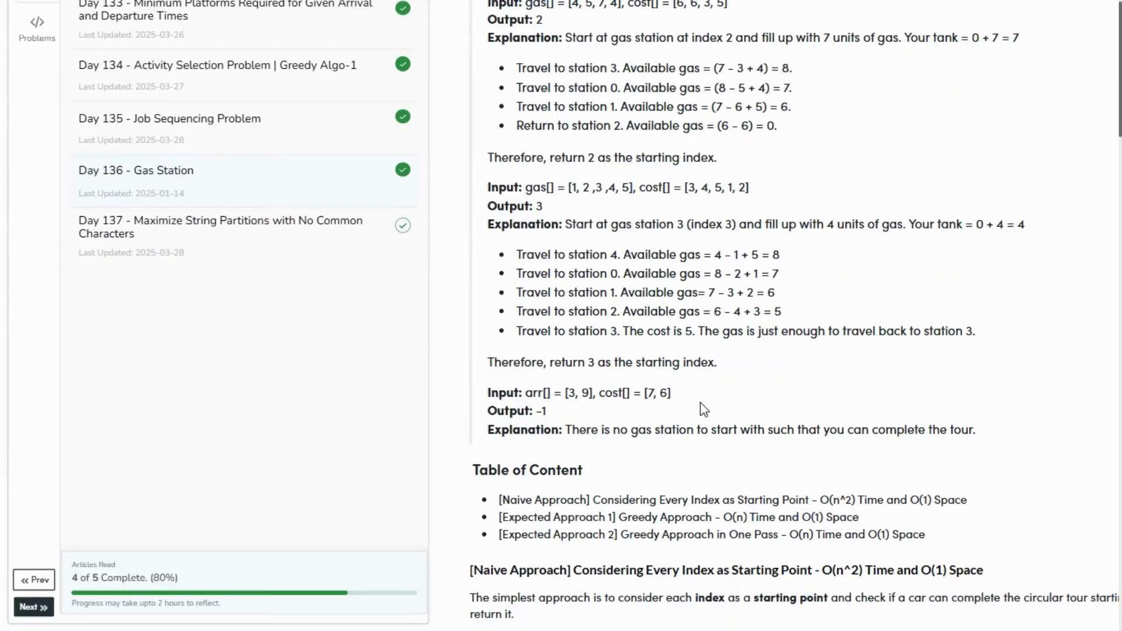
scroll(700, 403, down, 5)
scroll(700, 403, down, 2)
scroll(700, 403, down, 3)
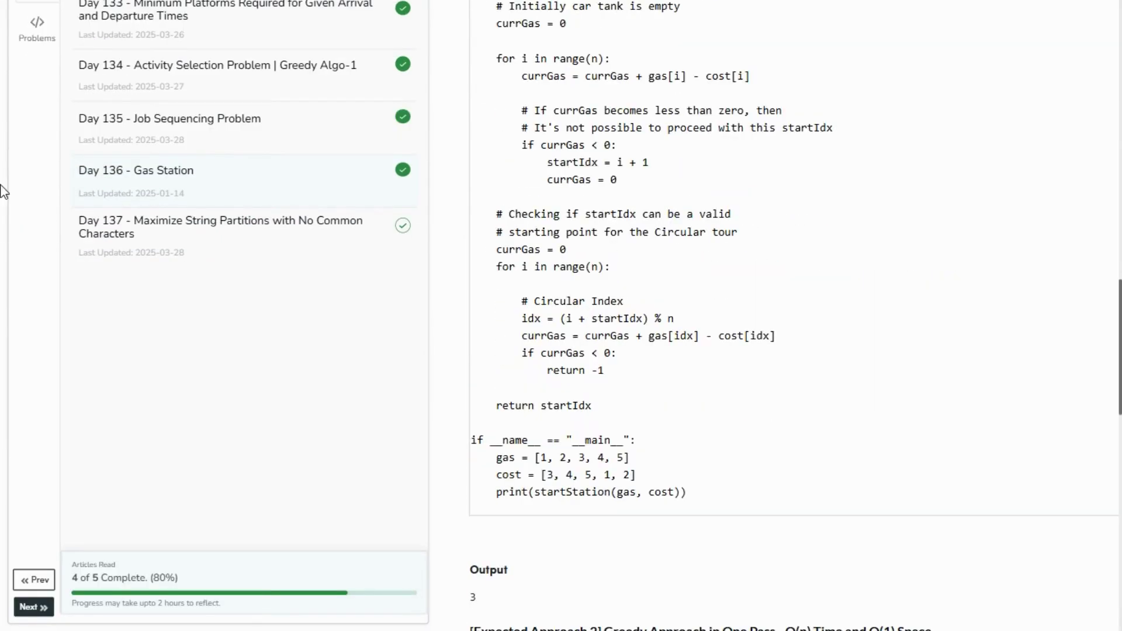
scroll(2, 191, up, 1)
click(37, 141)
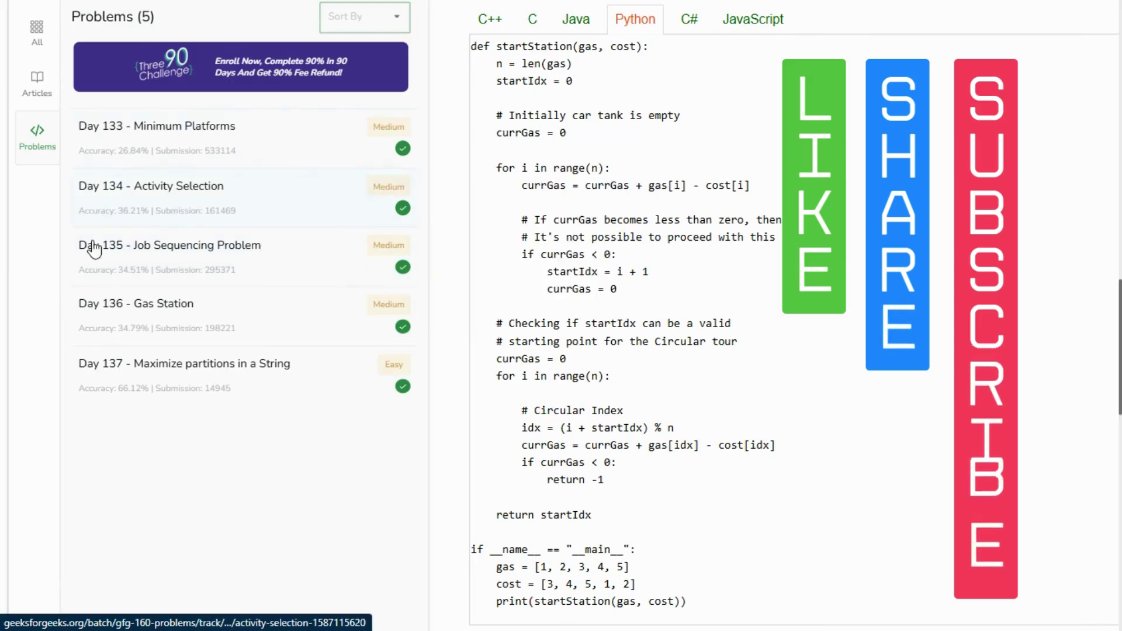
click(37, 86)
scroll(288, 220, up, 2)
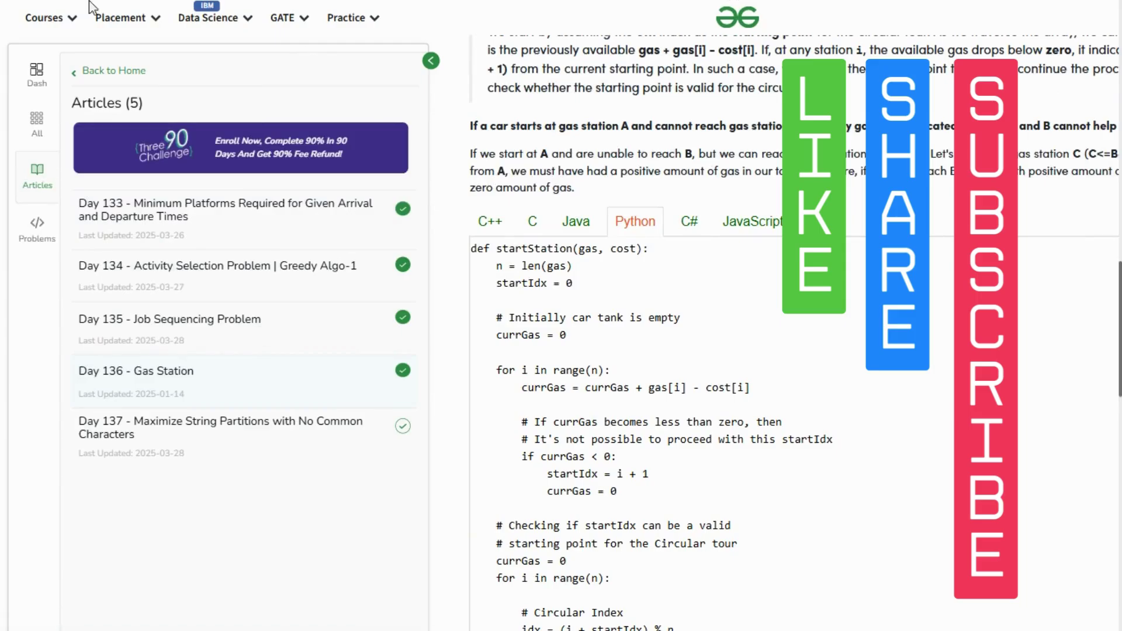
click(21, 44)
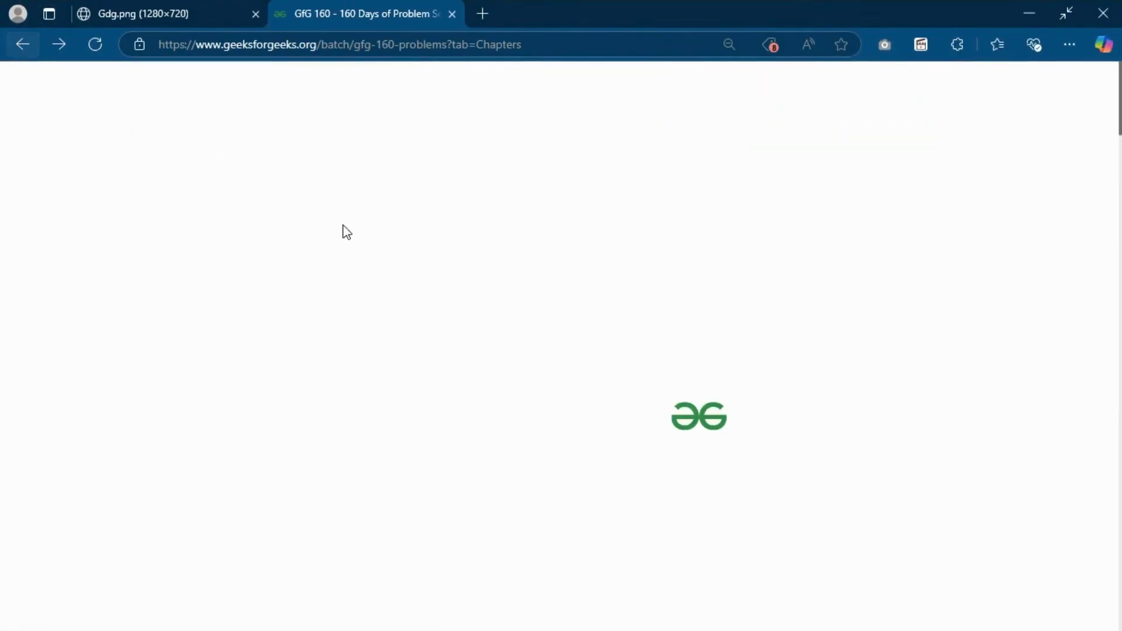